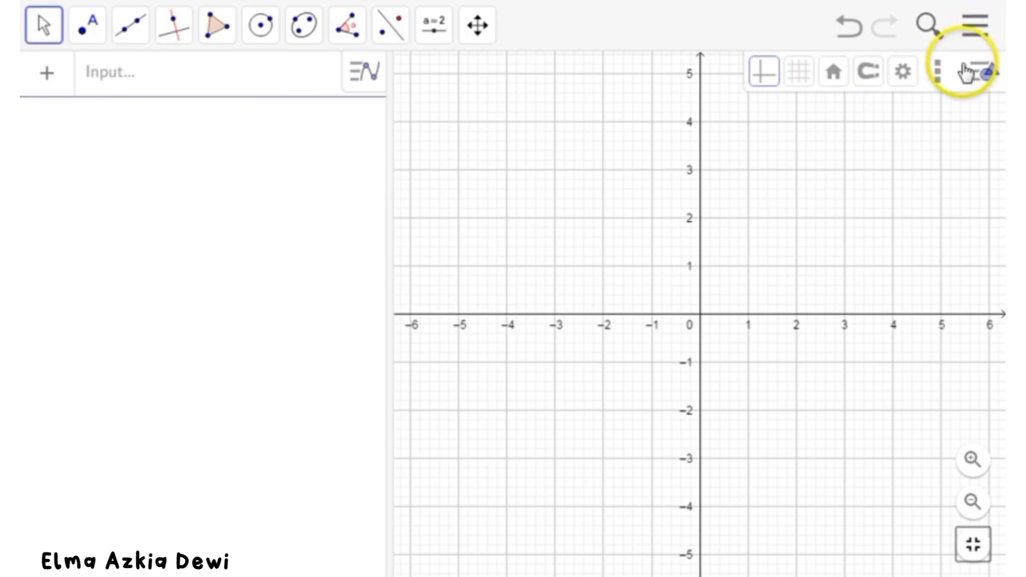
- Collapse the graphics view's options bar and place a point at (4, 3)
left_click(982, 73)
left_click(860, 83)
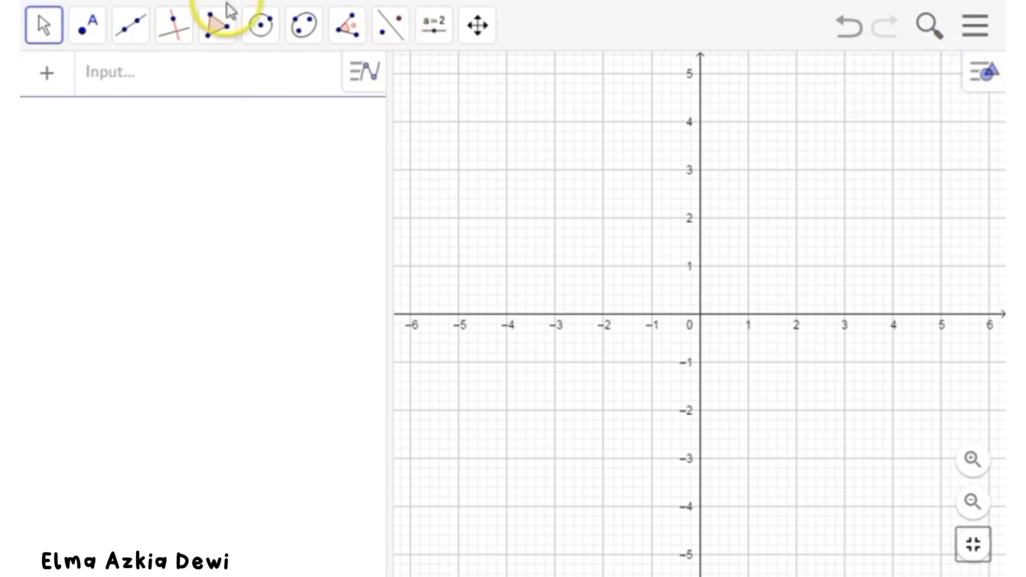
left_click(100, 40)
left_click(123, 80)
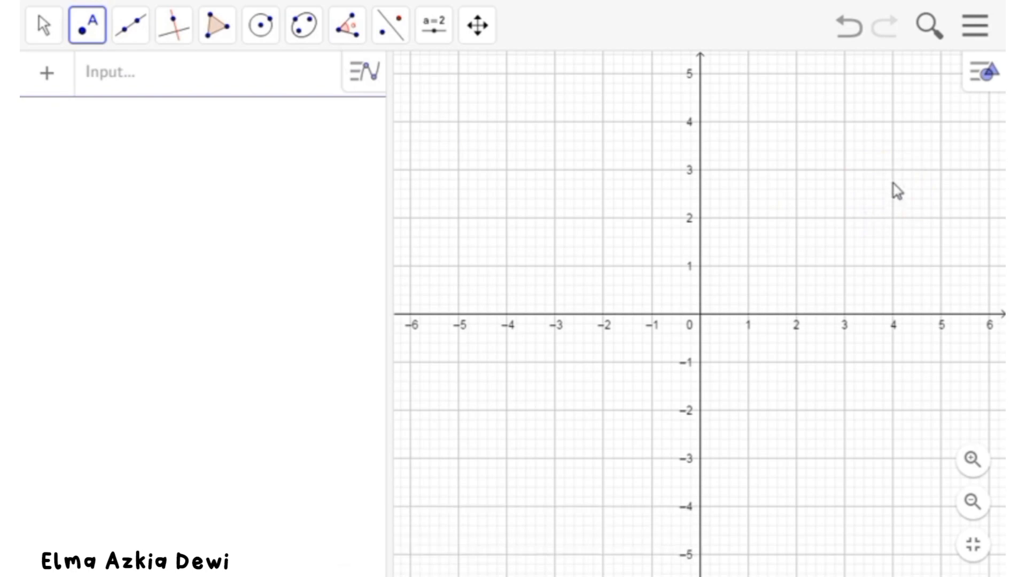
left_click(894, 169)
- Rename the point at (4, 3) to K
right_click(893, 170)
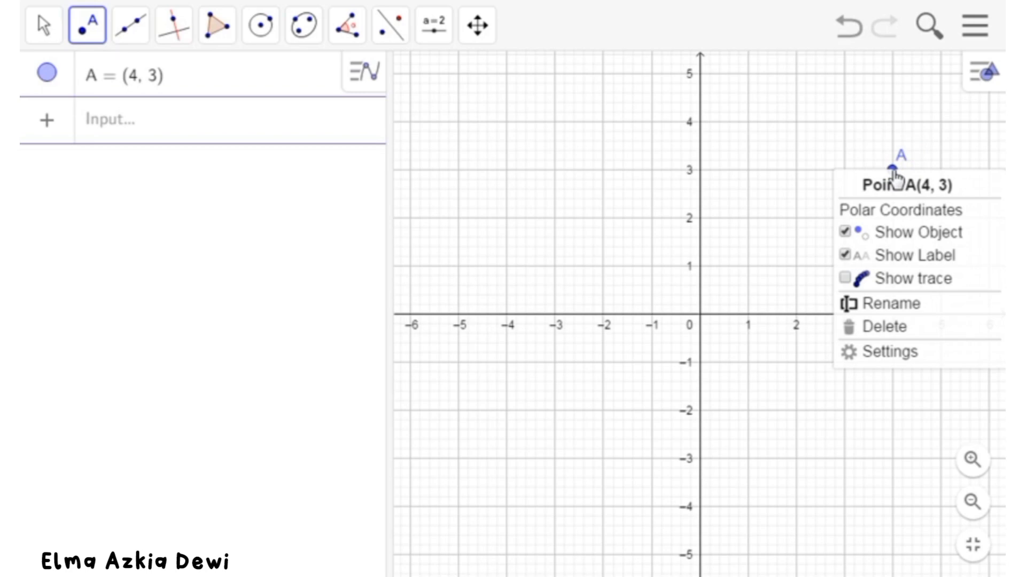
left_click(885, 304)
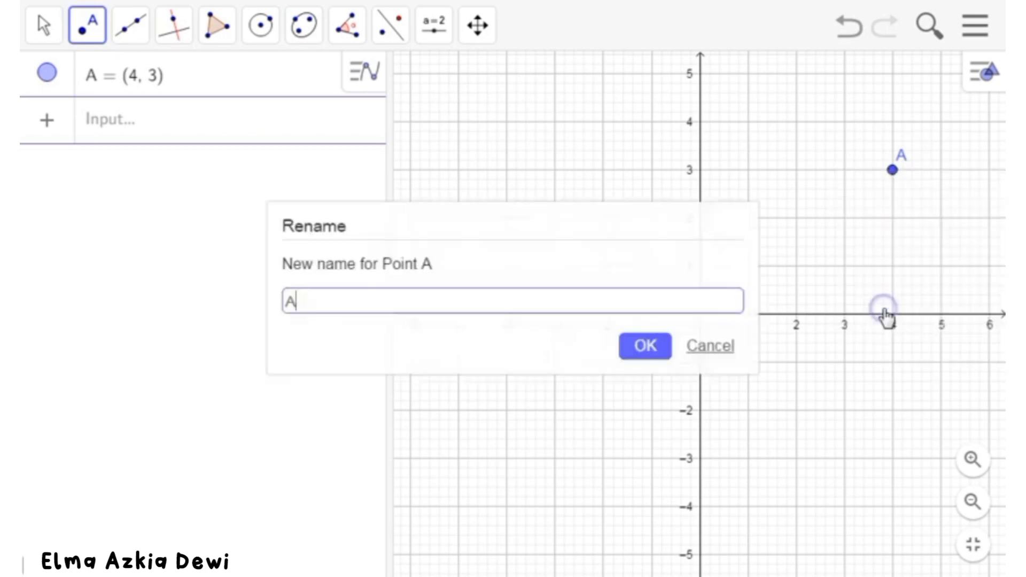
key("BackSpace")
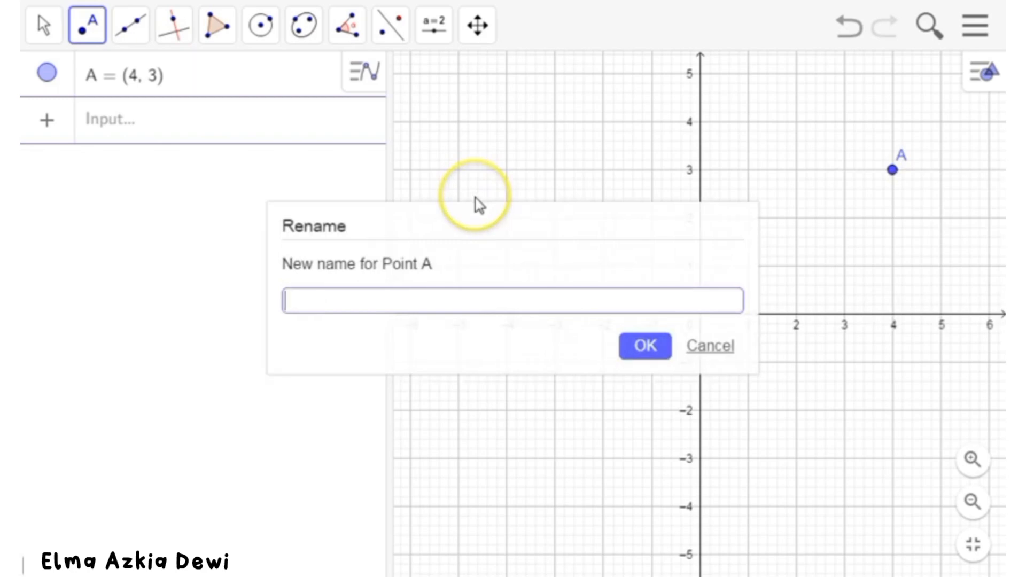
type("k")
key("BackSpace")
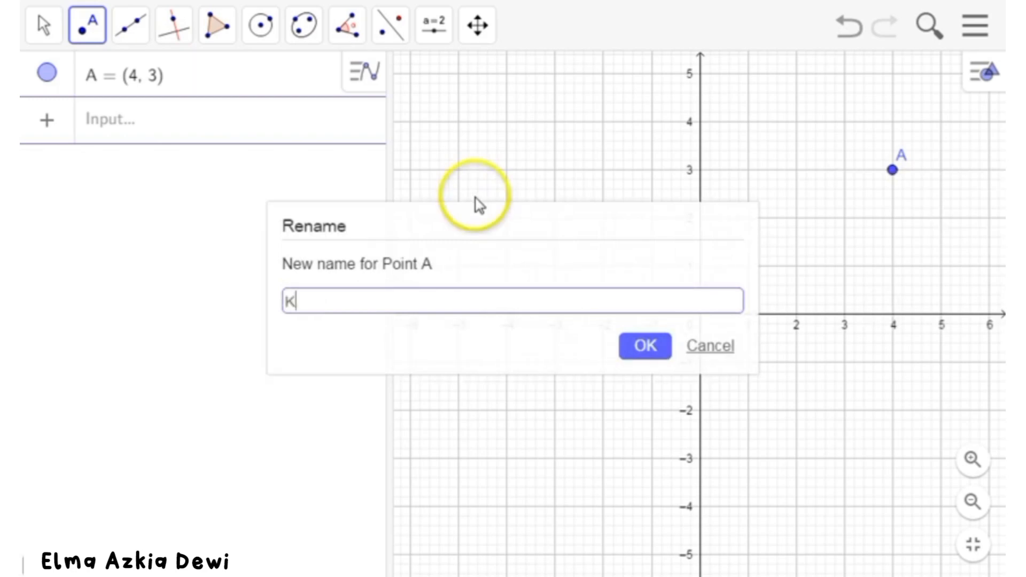
left_click(647, 350)
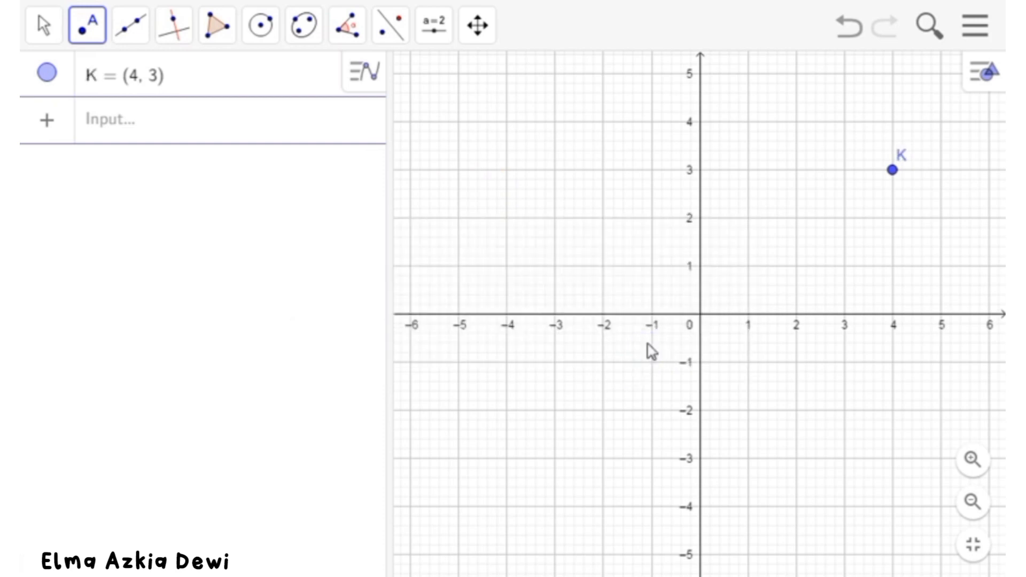
- Place a second point at (-1, 2) and rename it L
left_click(652, 219)
right_click(652, 219)
left_click(698, 352)
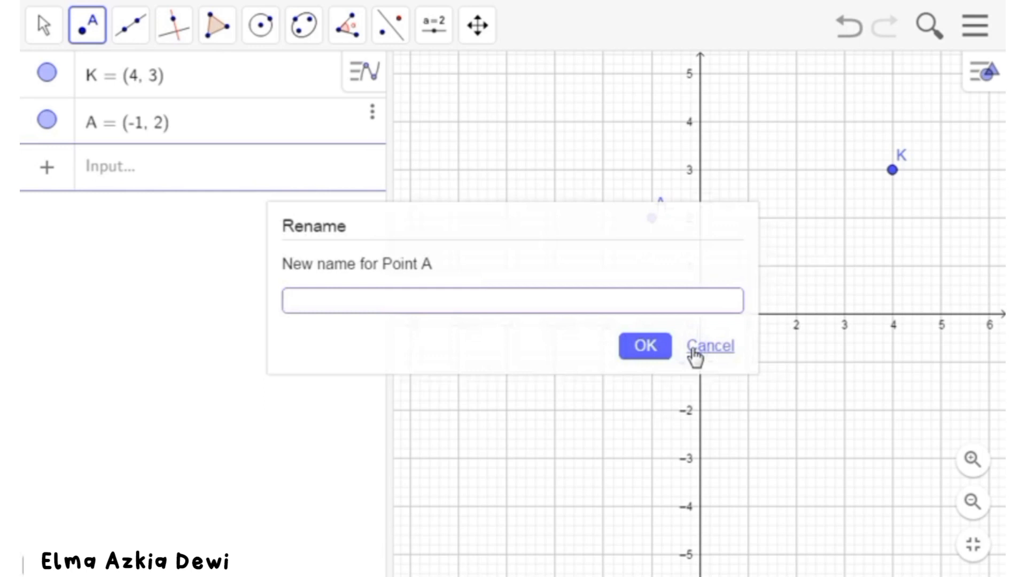
left_click(662, 353)
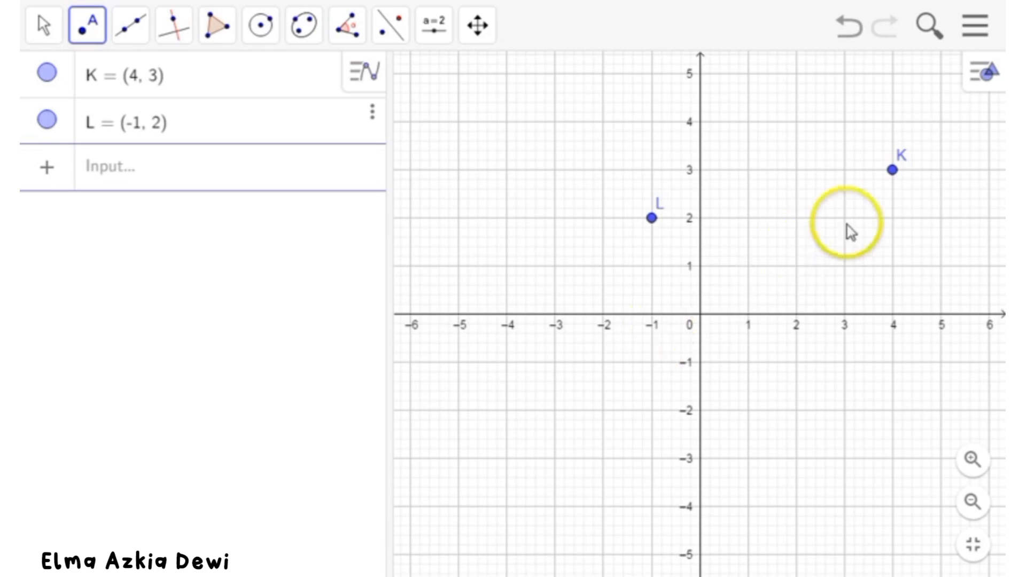
- Place a third point at (3, 5) and rename it M
left_click(845, 73)
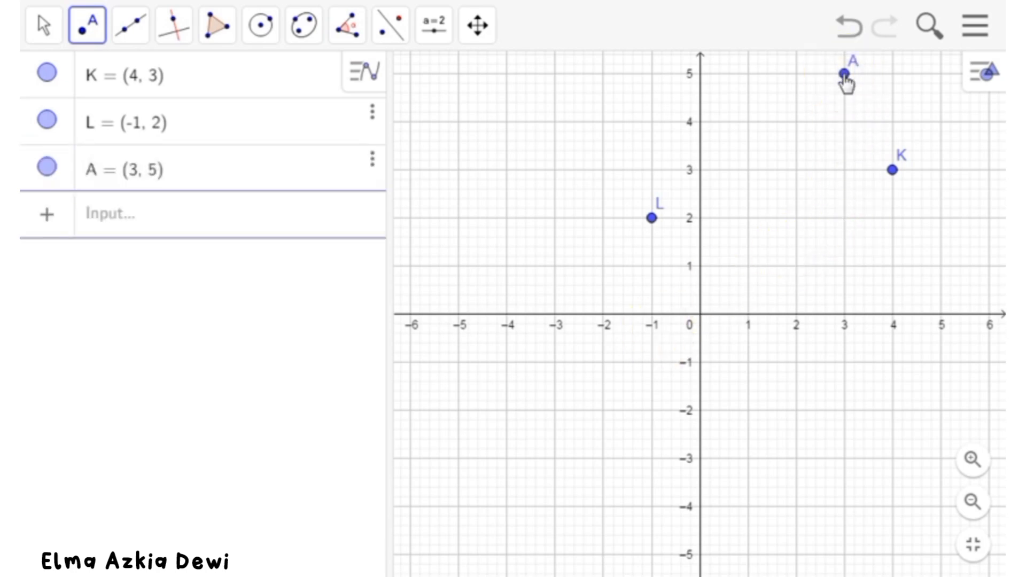
right_click(845, 74)
left_click(858, 207)
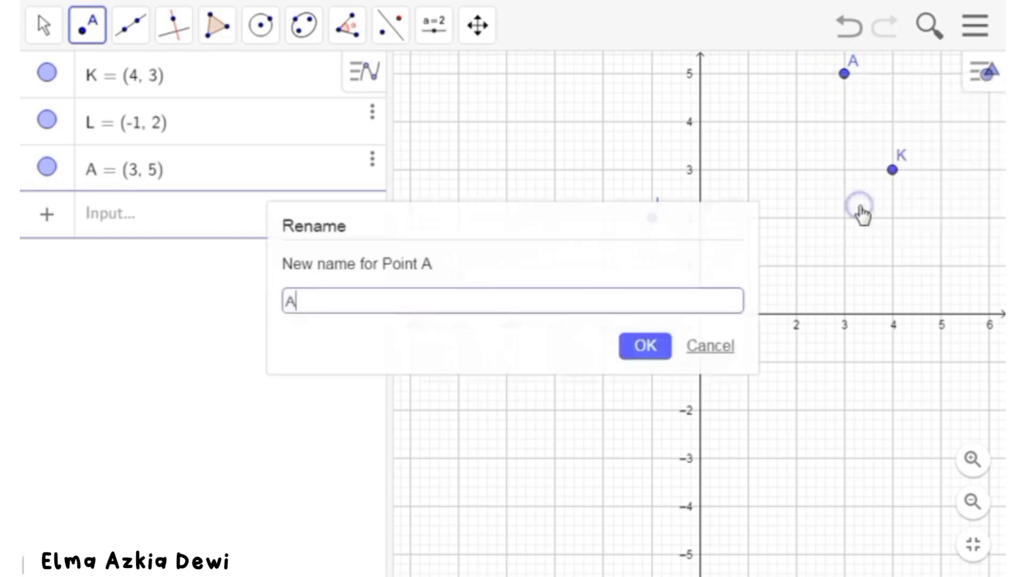
key("BackSpace")
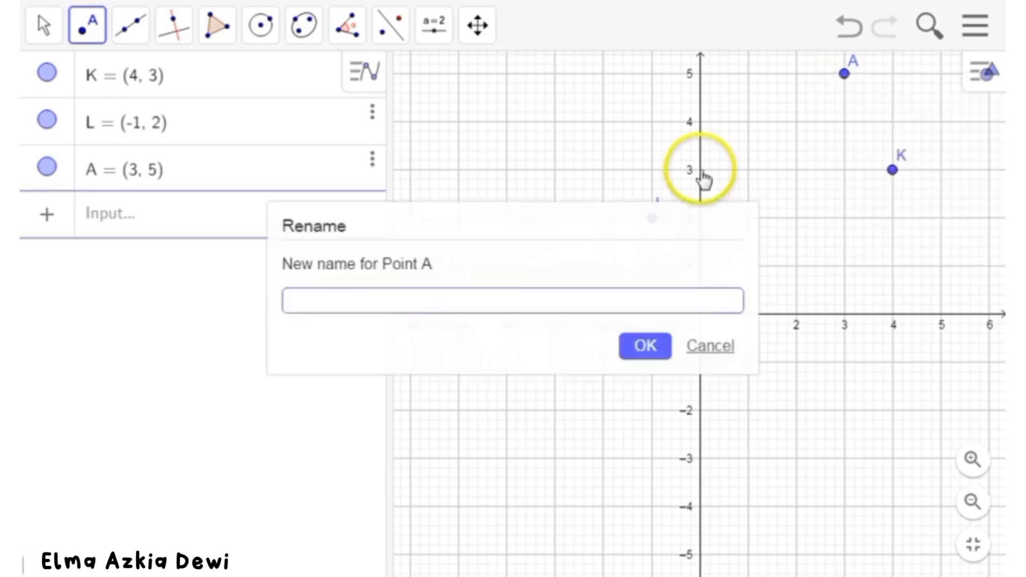
left_click(647, 354)
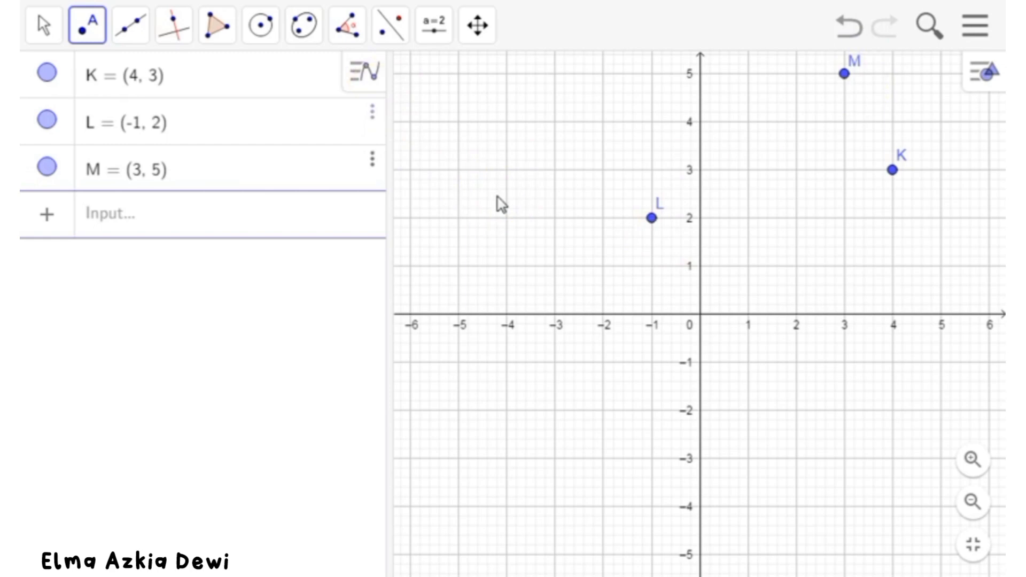
- Draw a triangle with the Polygon tool through points K, L and M, closing it at K
left_click(216, 24)
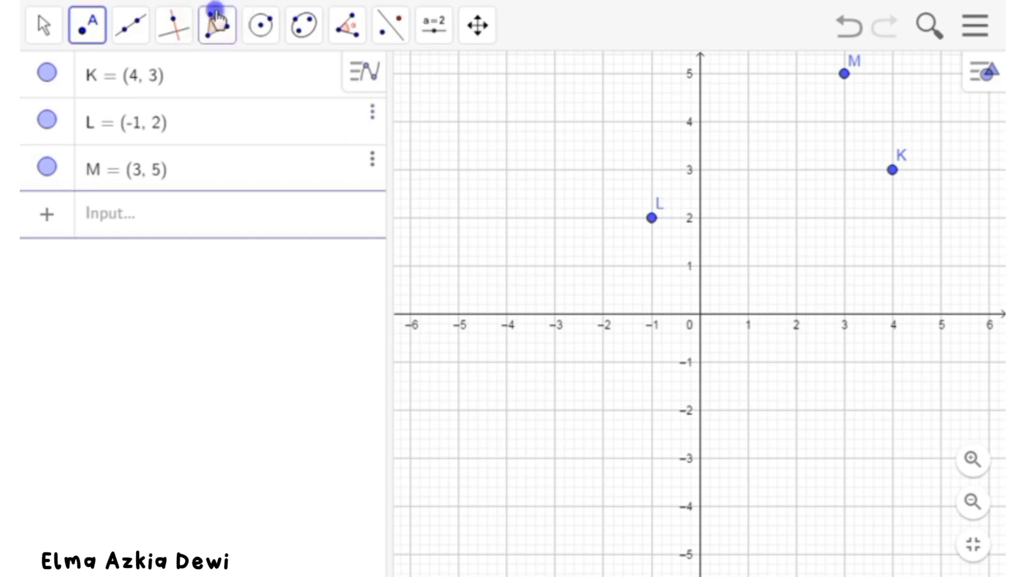
left_click(255, 95)
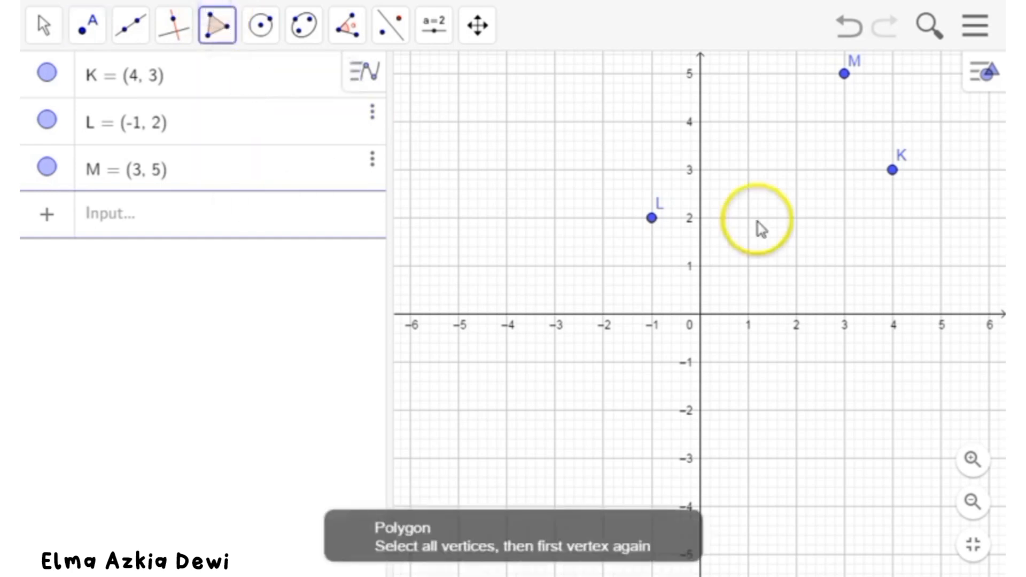
left_click(893, 171)
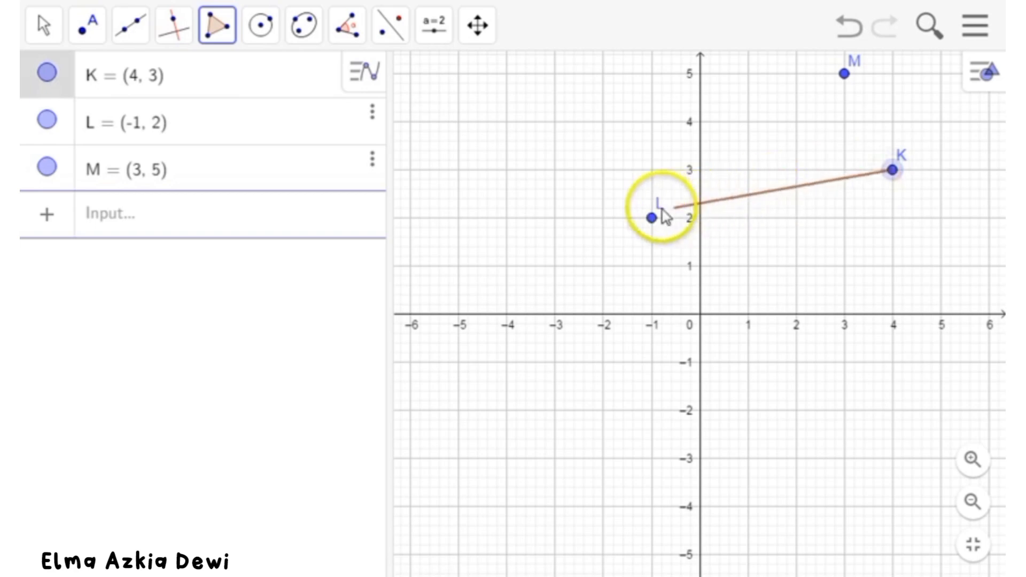
left_click(653, 216)
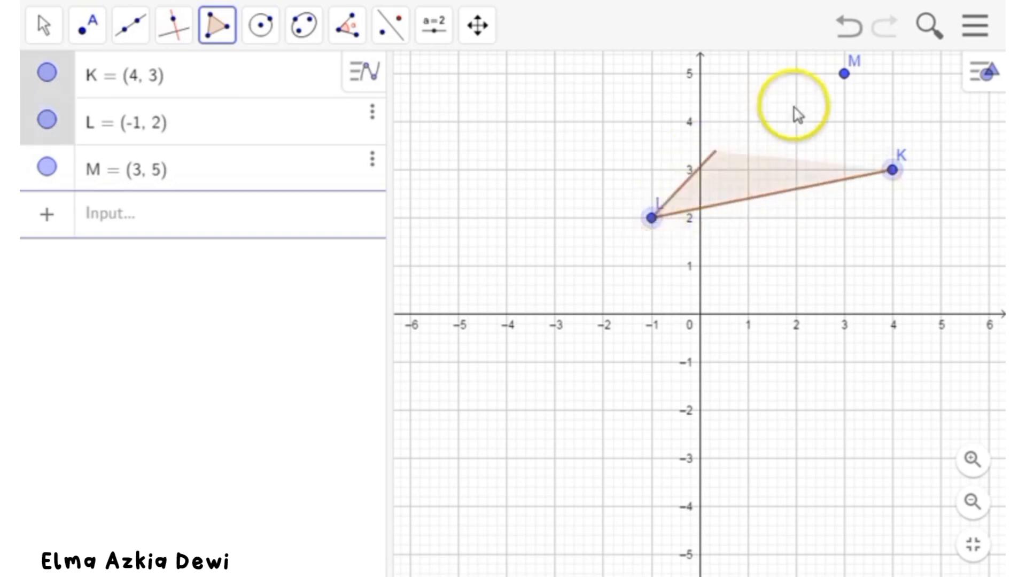
left_click(844, 75)
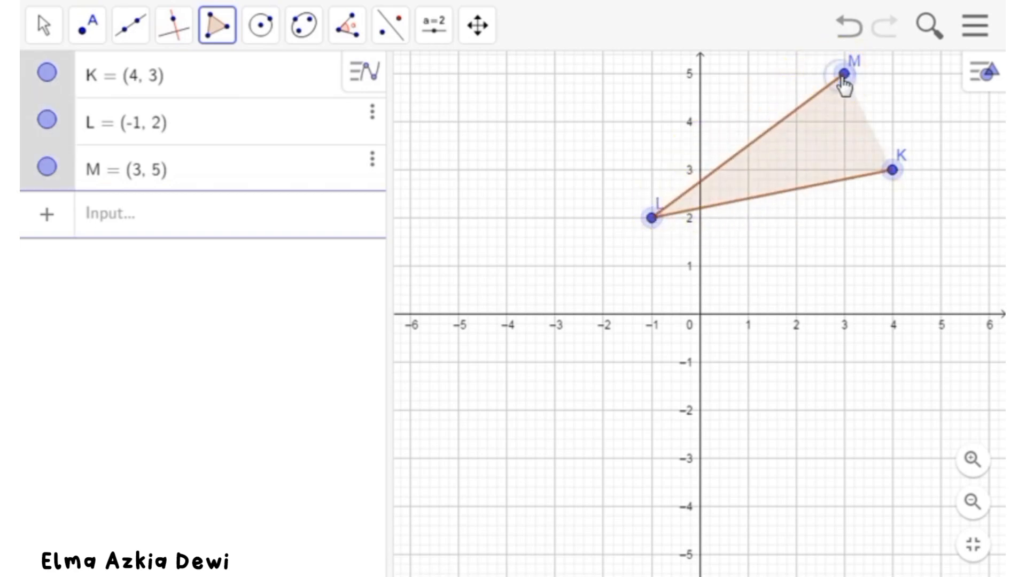
left_click(891, 171)
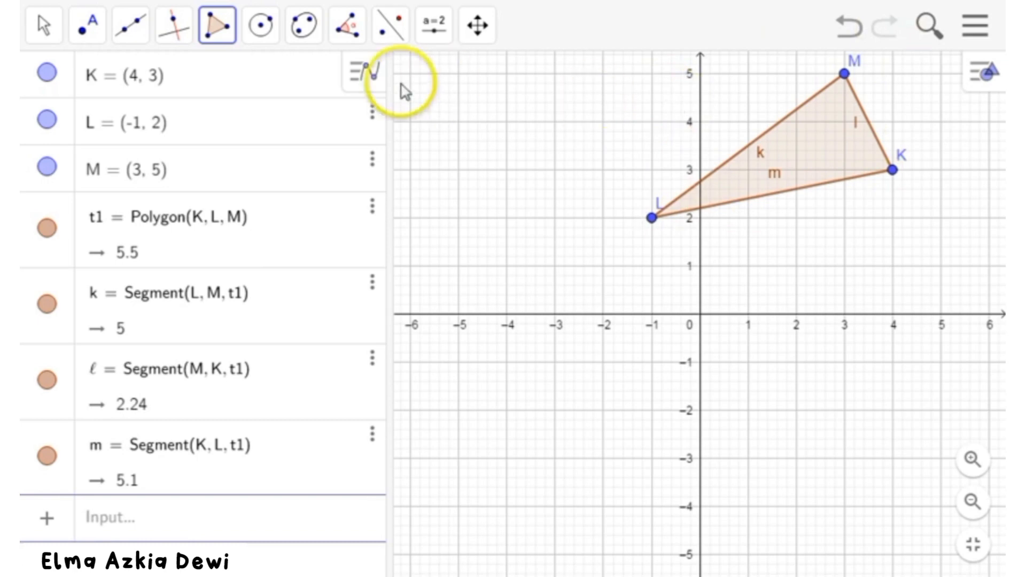
- Place a point at (2, 2) below the triangle and rename it N
left_click(92, 26)
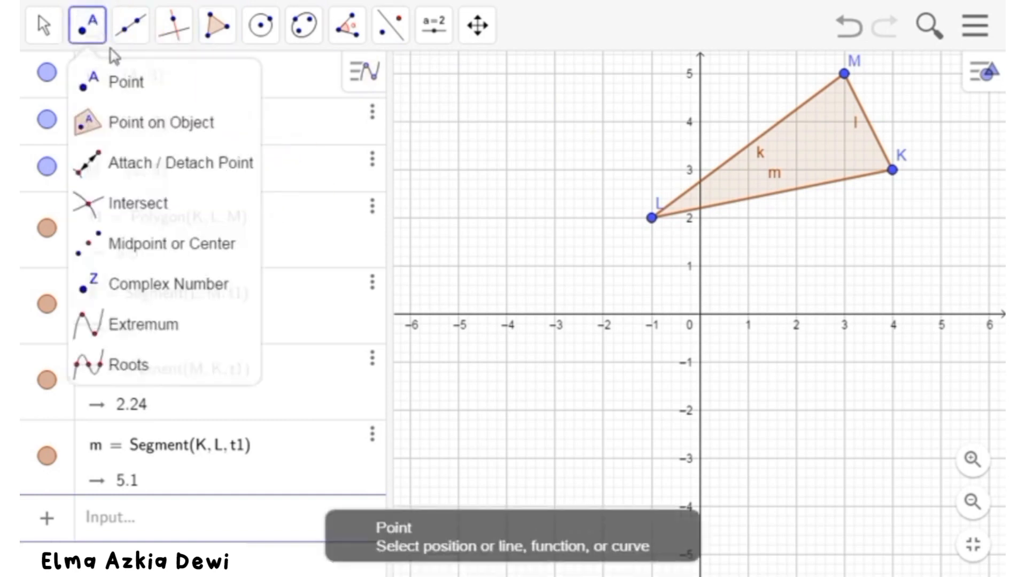
left_click(126, 80)
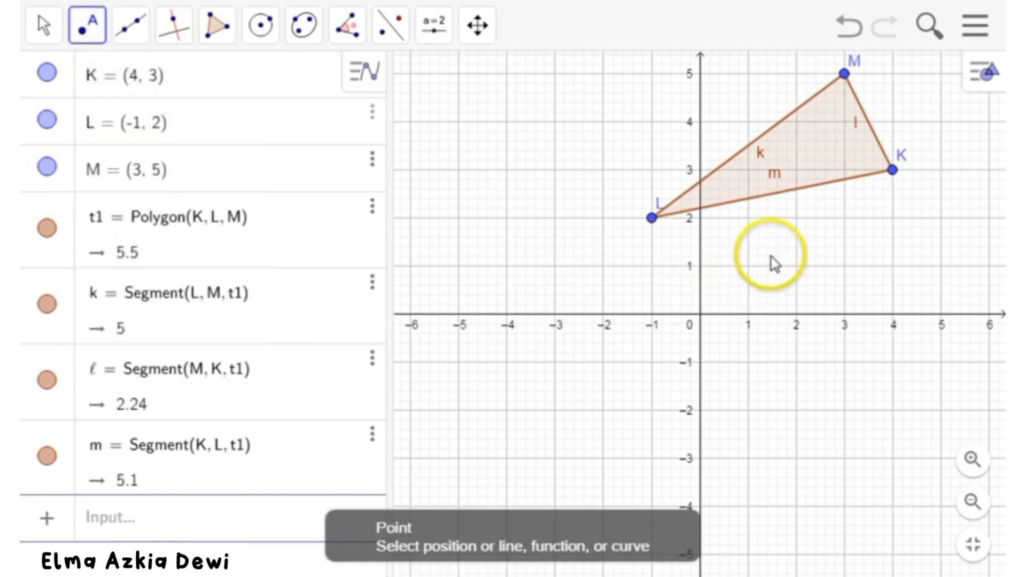
left_click(795, 218)
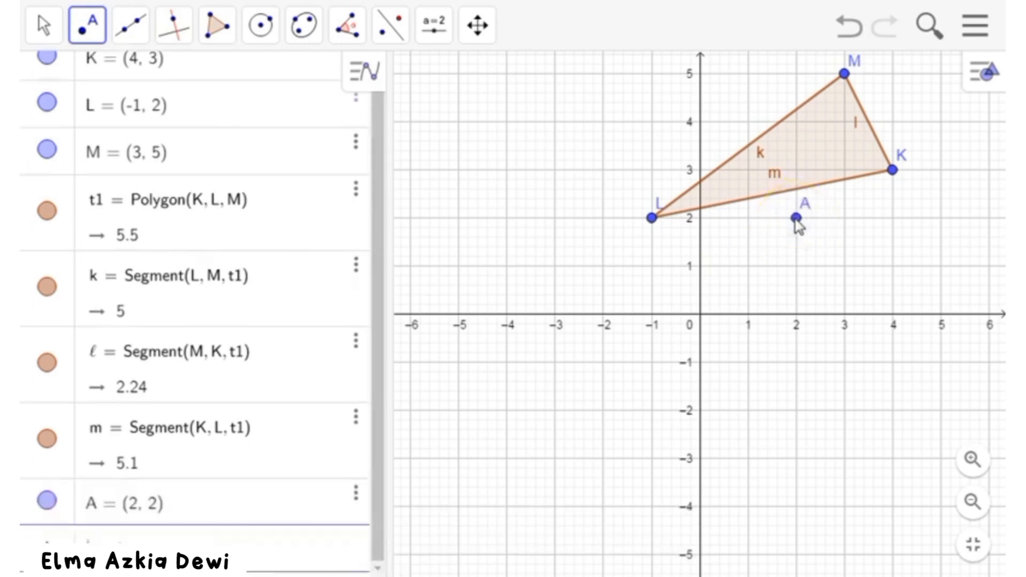
right_click(796, 218)
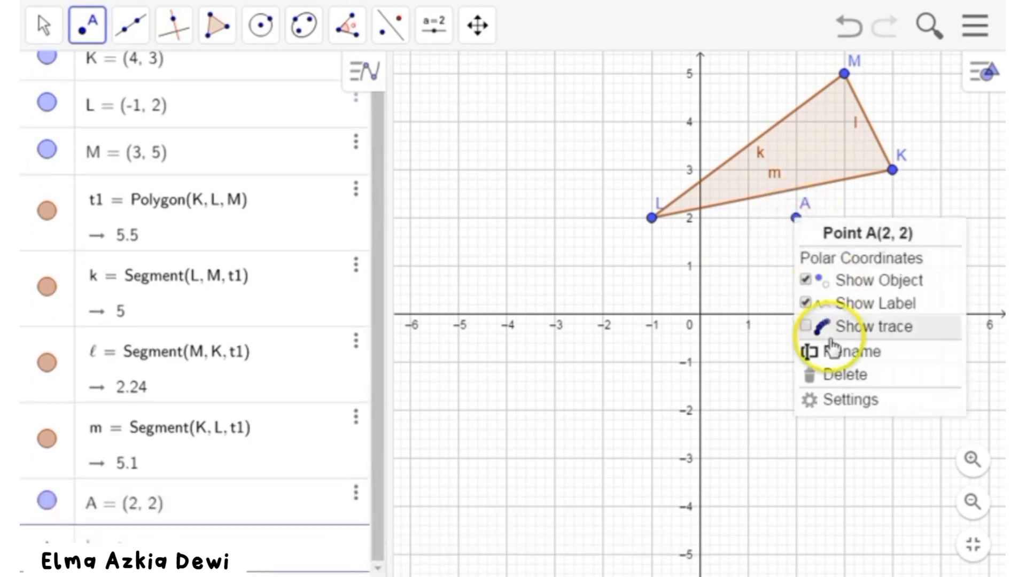
left_click(830, 364)
key("BackSpace")
left_click(647, 345)
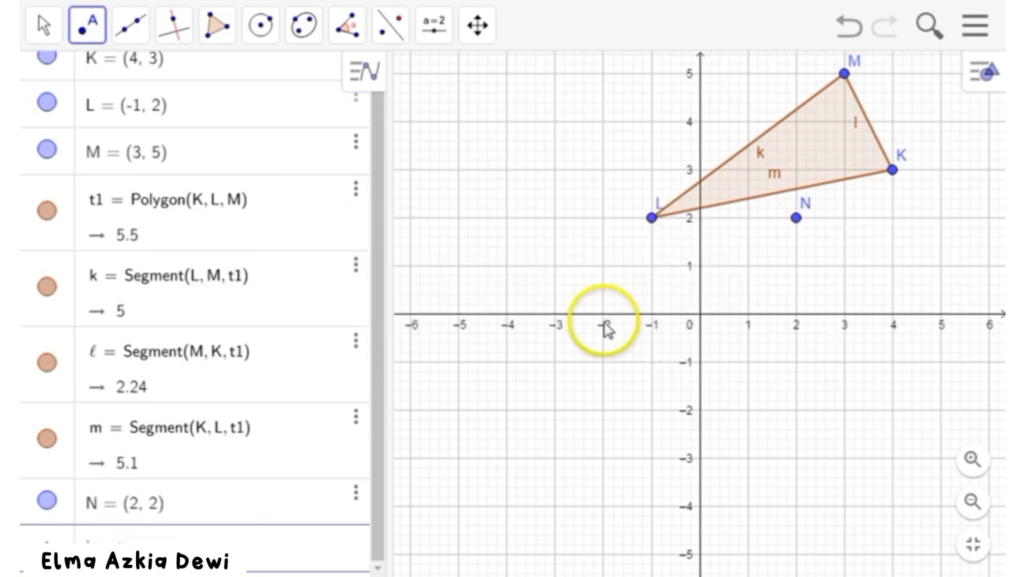
- Add an angle slider α with a value of 180° in the empty area of the graph beyond the triangle's L corner
left_click(438, 29)
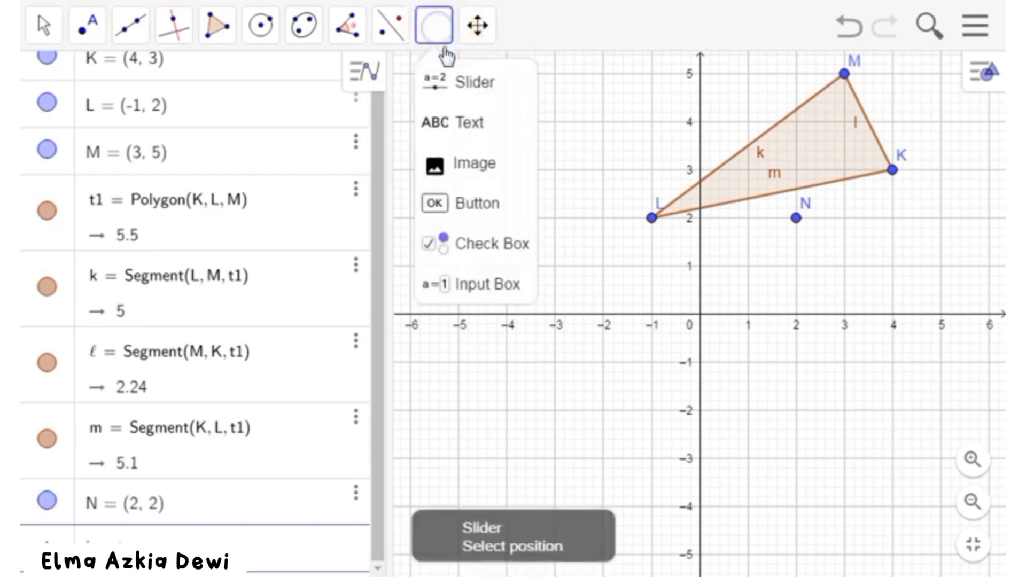
left_click(452, 75)
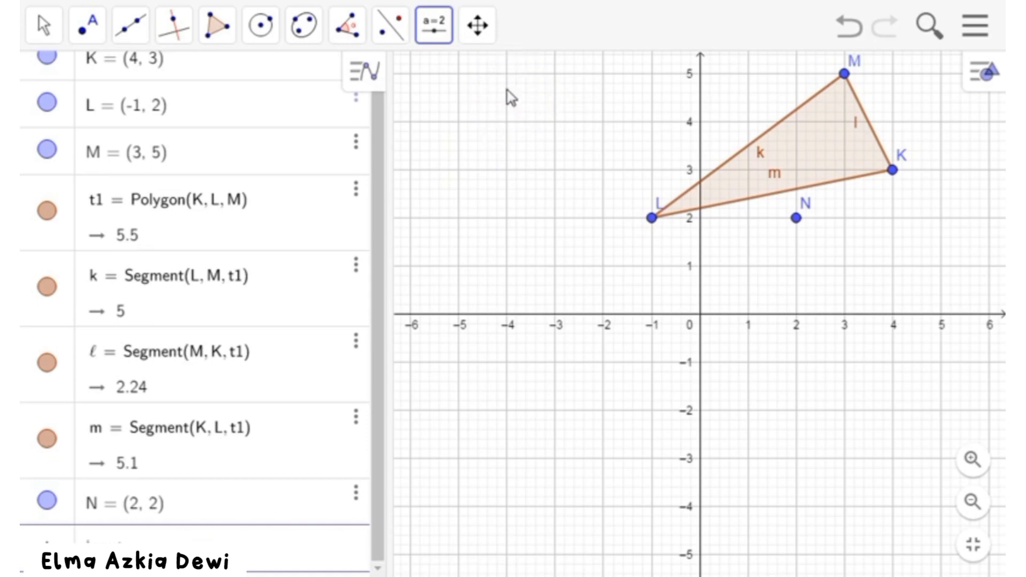
left_click(490, 74)
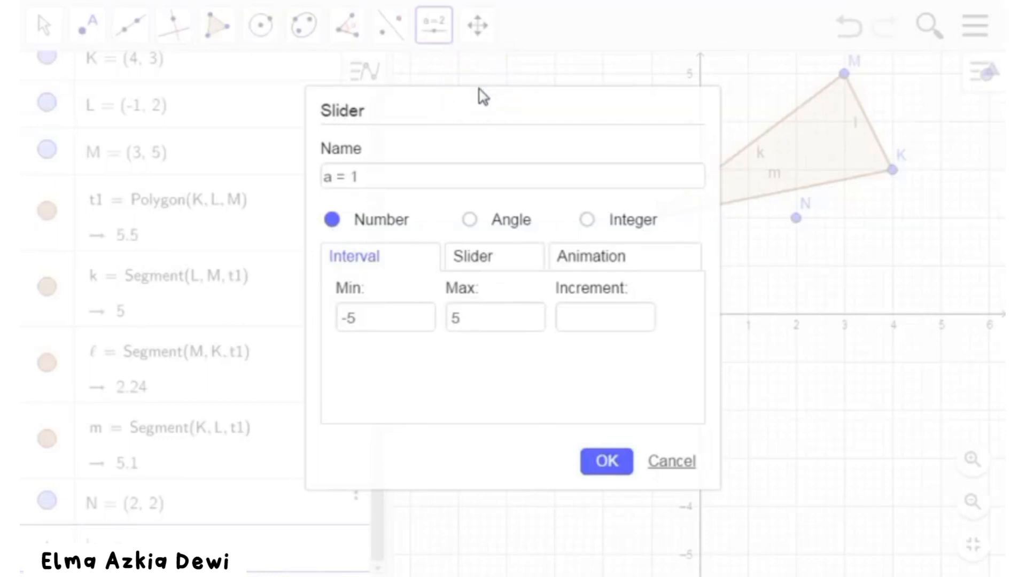
left_click(469, 221)
left_click(367, 176)
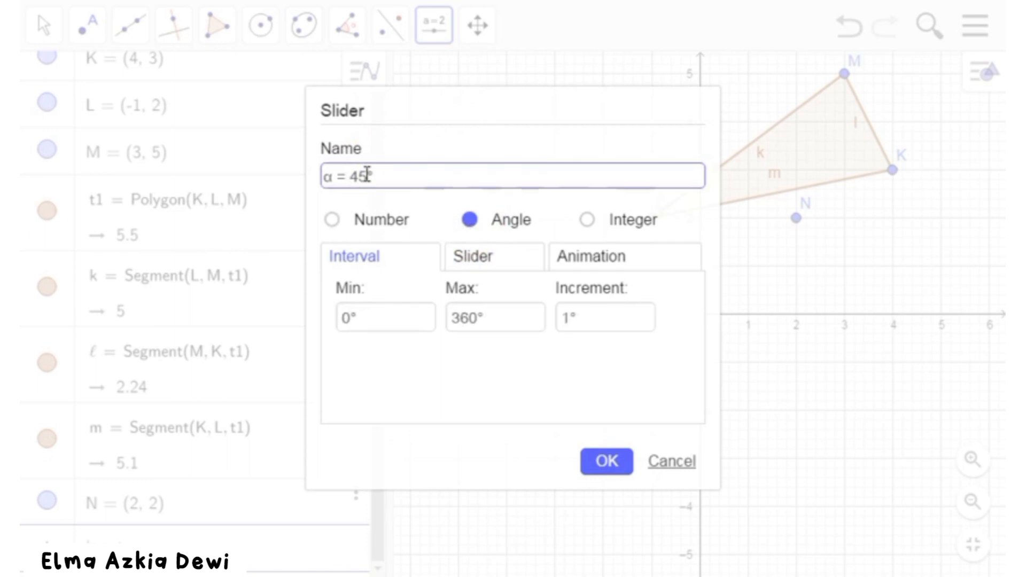
key("BackSpace")
key("BackSpace")
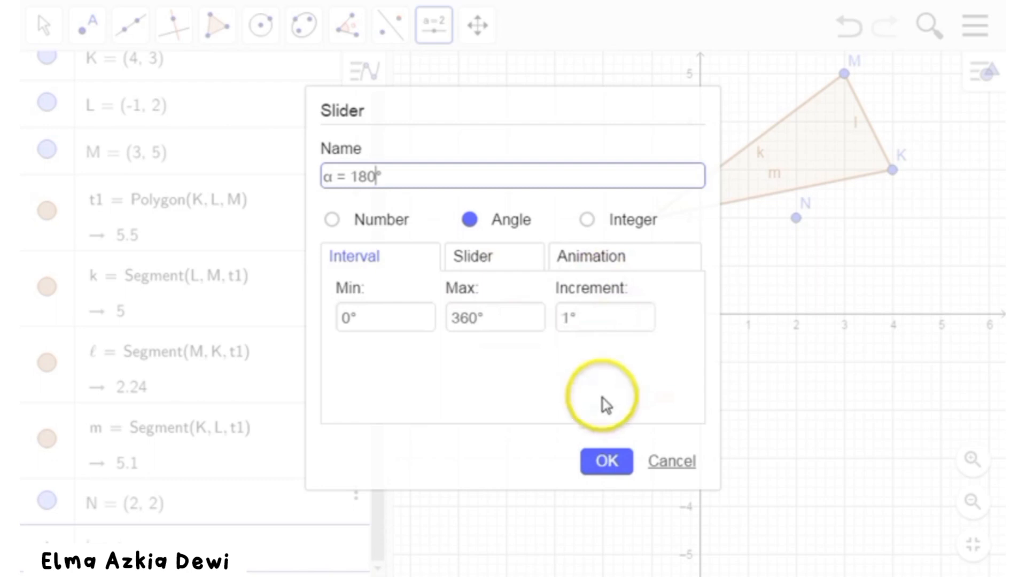
left_click(601, 459)
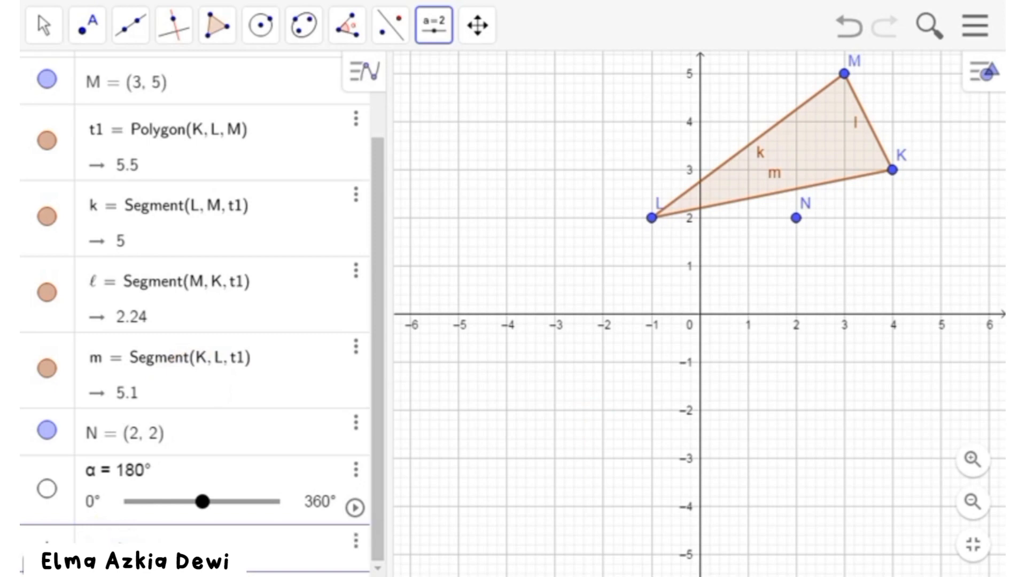
- Rotate triangle t1 by the angle α about point N with the command Rotate(t1, α, N)
type("Rotate")
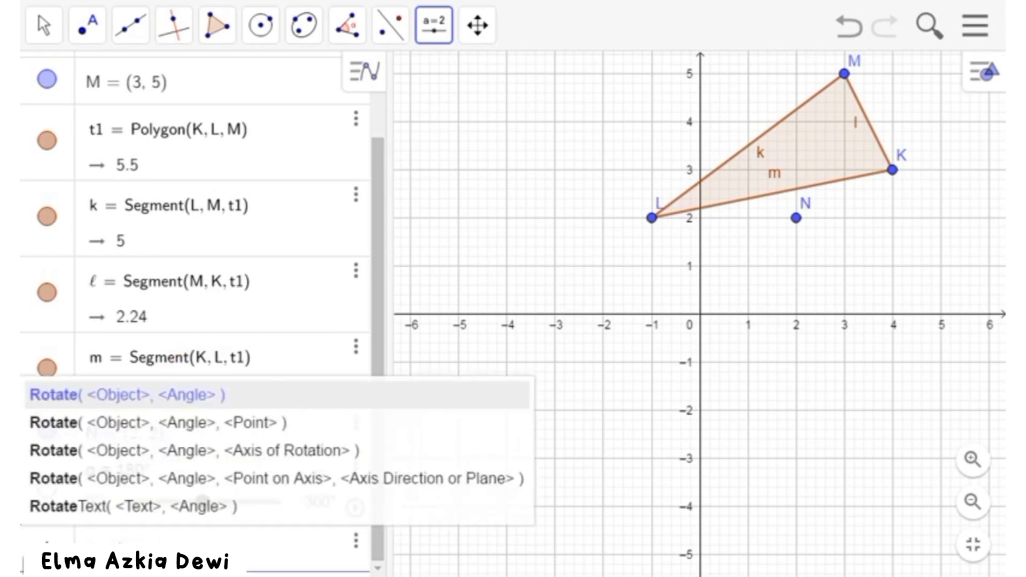
type("(")
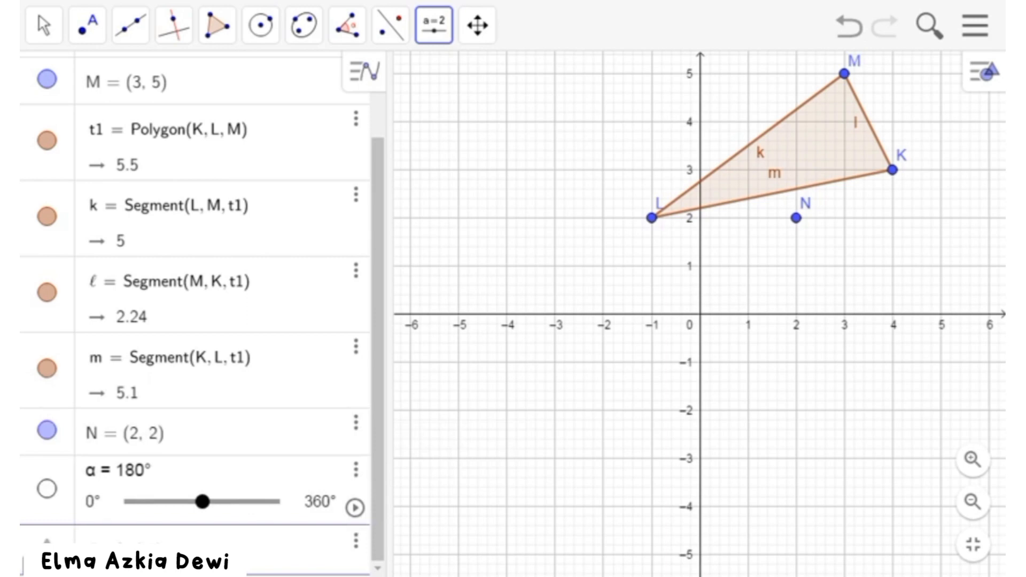
left_click(80, 553)
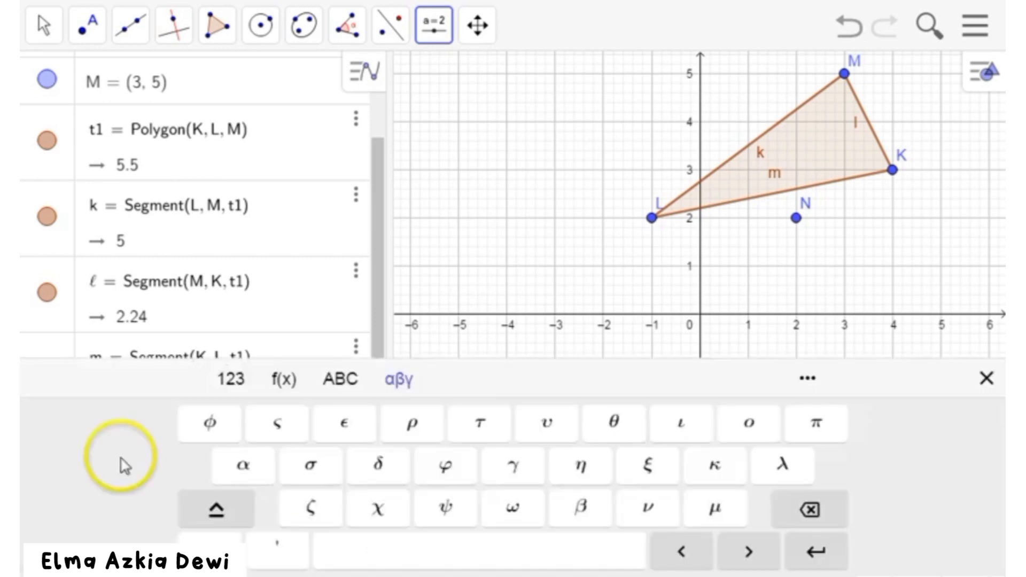
left_click(244, 465)
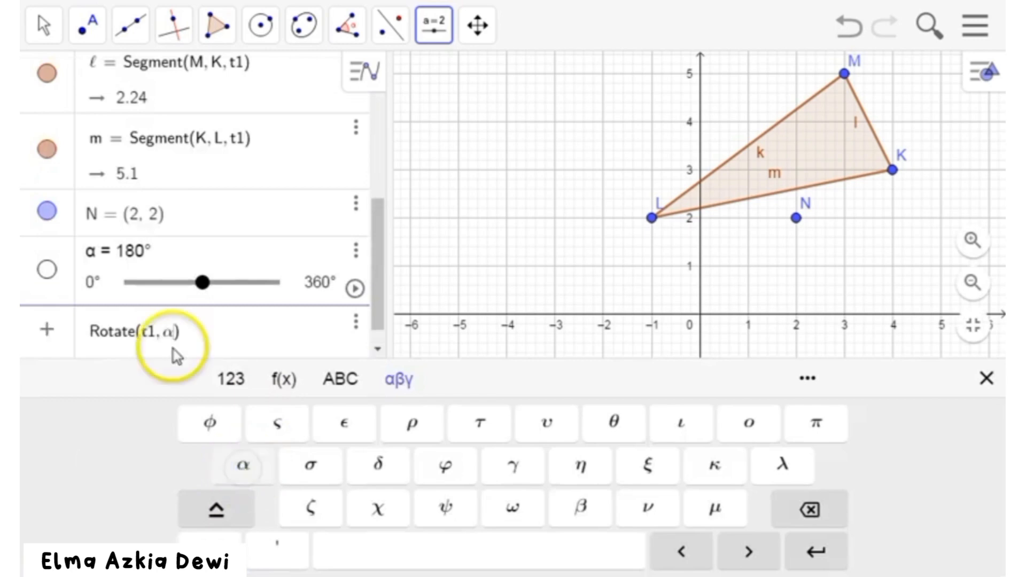
left_click(985, 379)
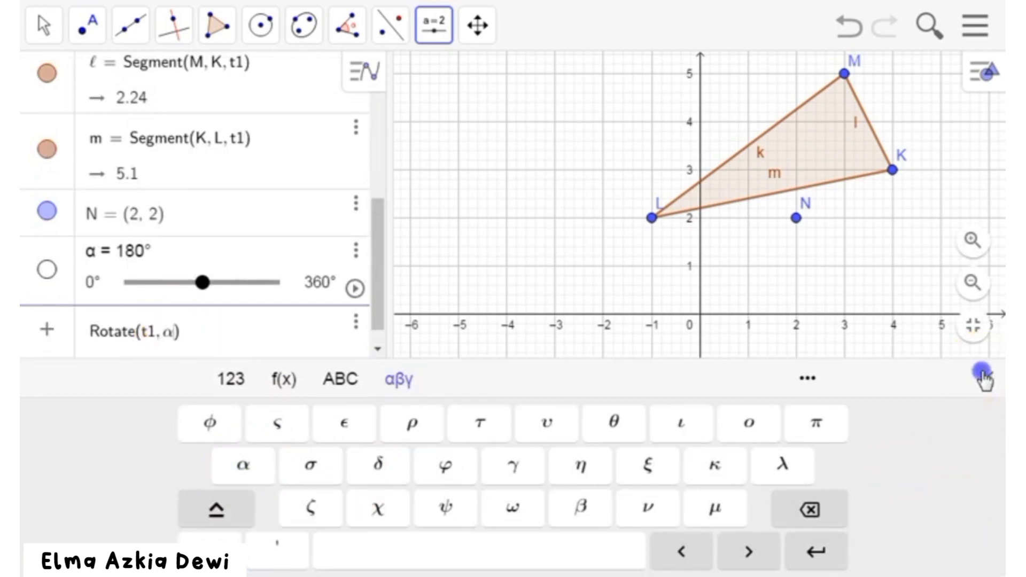
left_click(173, 524)
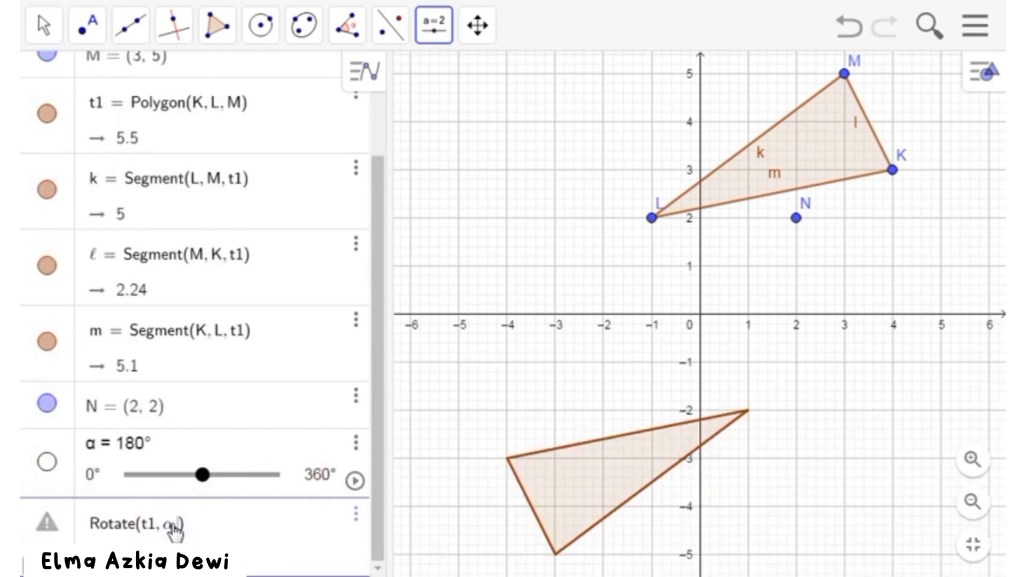
type(", N")
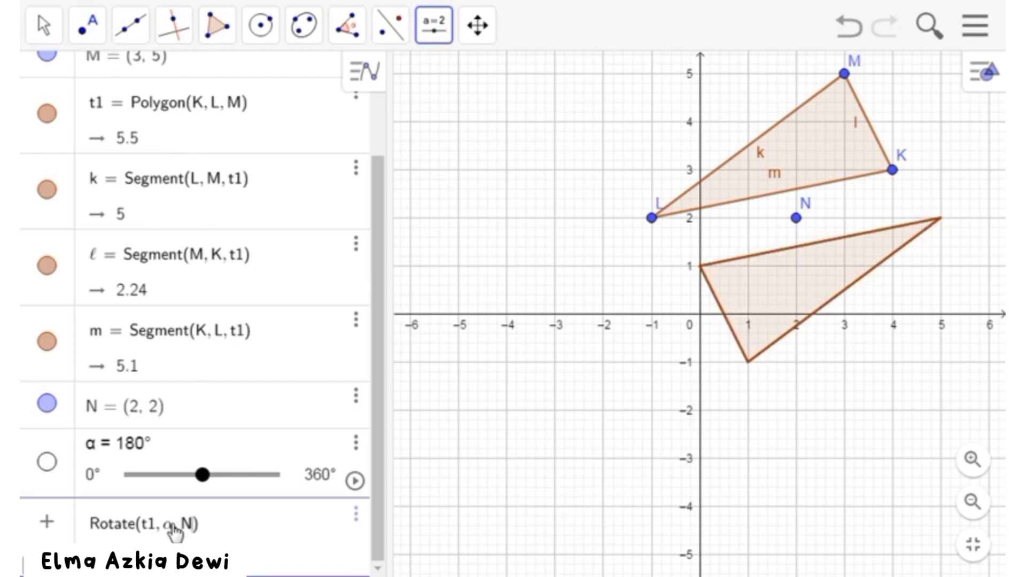
key("Return")
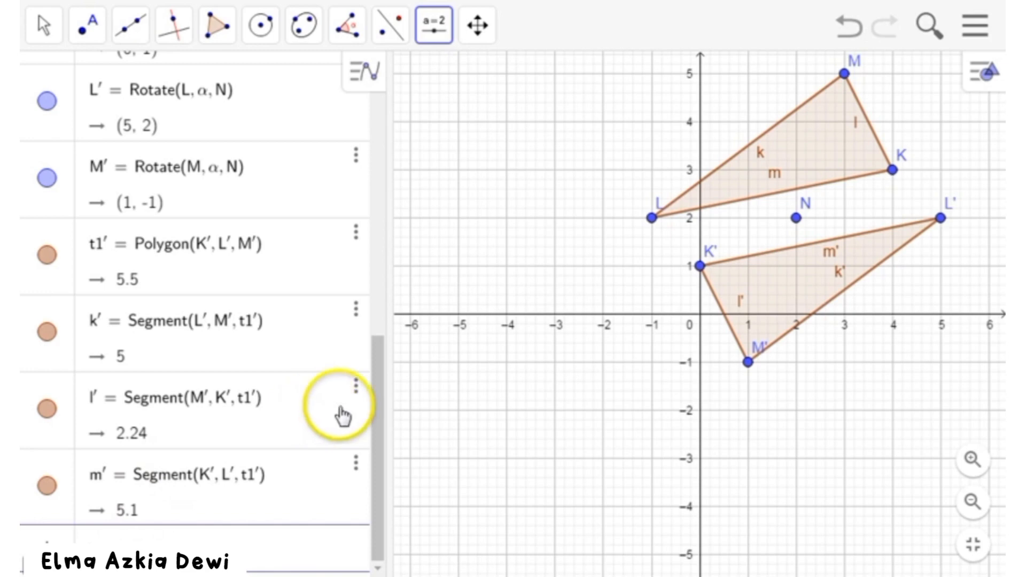
- Lower the angle slider α to 32° to turn the rotated triangle about point N
left_click_drag(376, 400, 390, 101)
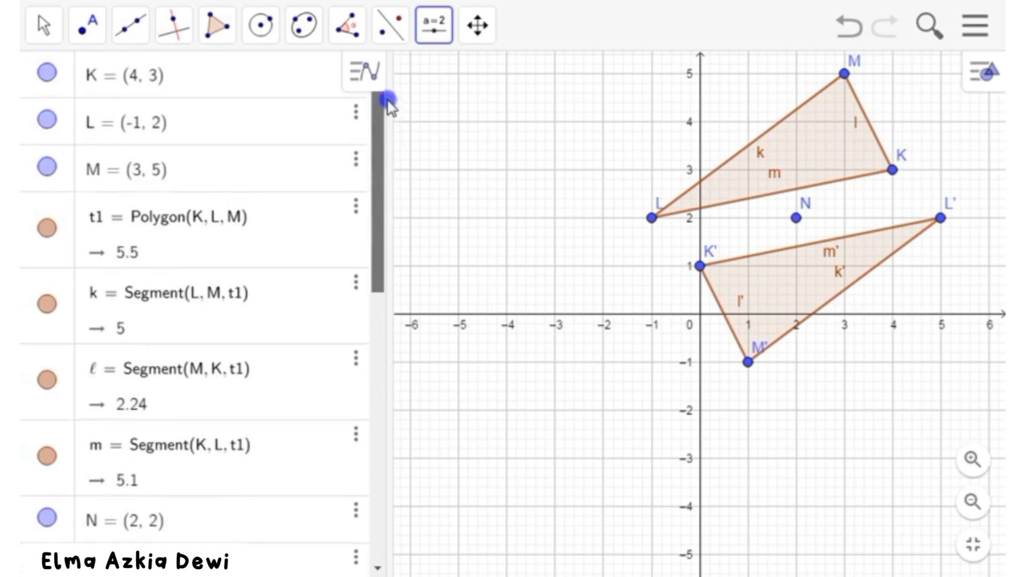
left_click(385, 114)
left_click_drag(383, 126, 381, 72)
left_click_drag(375, 116, 388, 264)
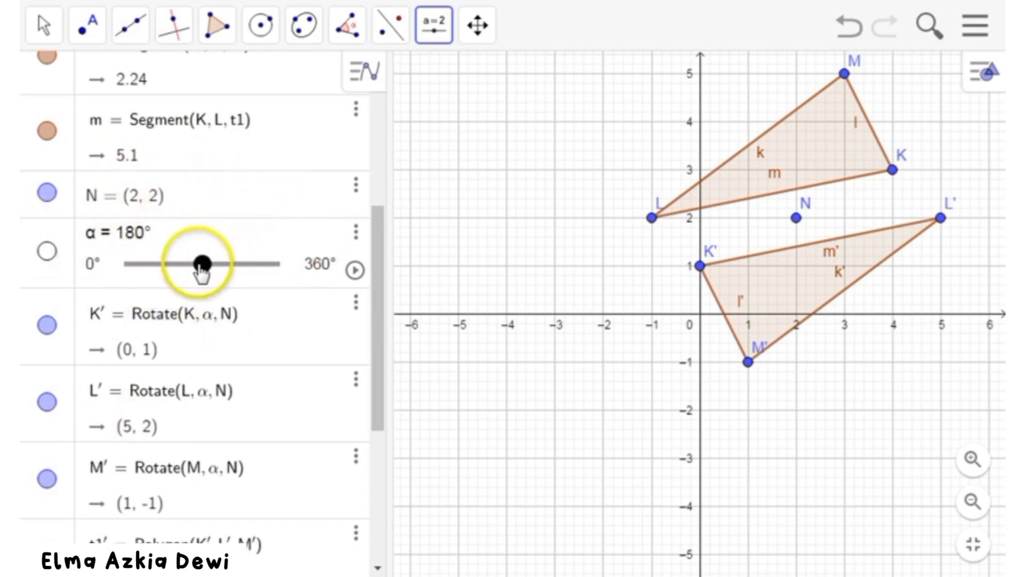
left_click_drag(202, 264, 146, 264)
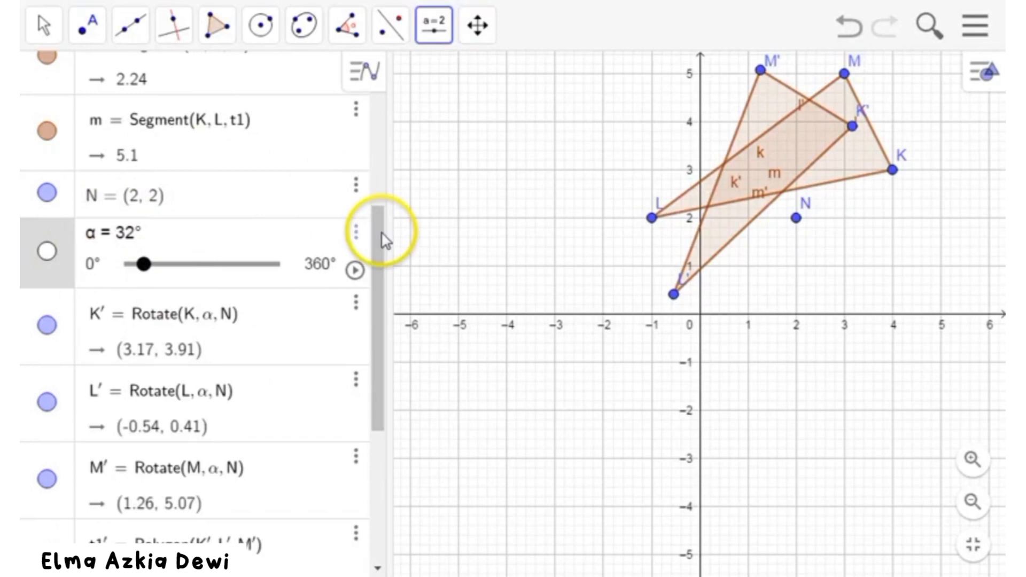
- Set the definition of slider α to 180° in its settings and close the settings
left_click(356, 232)
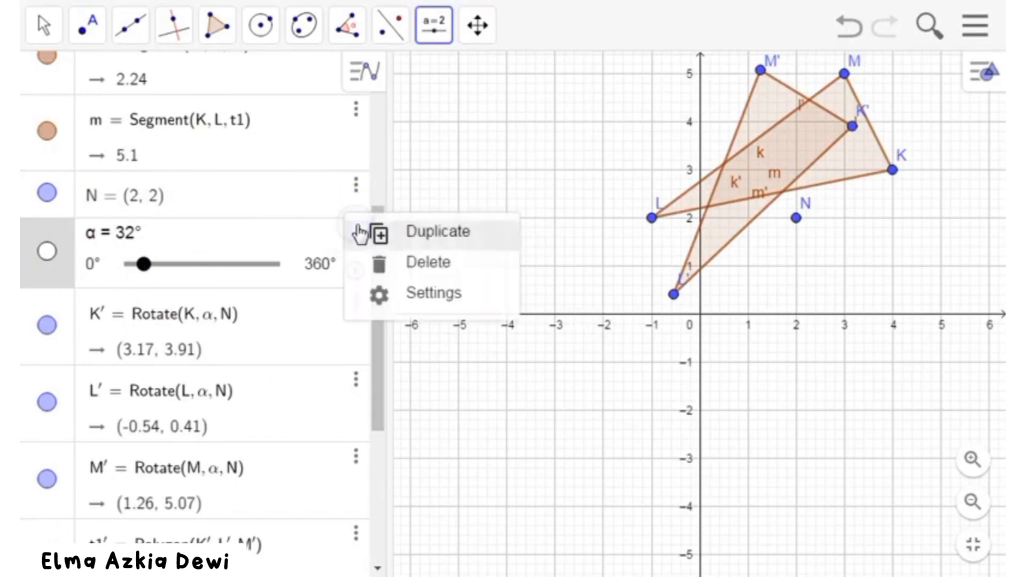
left_click(414, 302)
left_click(676, 222)
key("BackSpace")
key("BackSpace")
type("180")
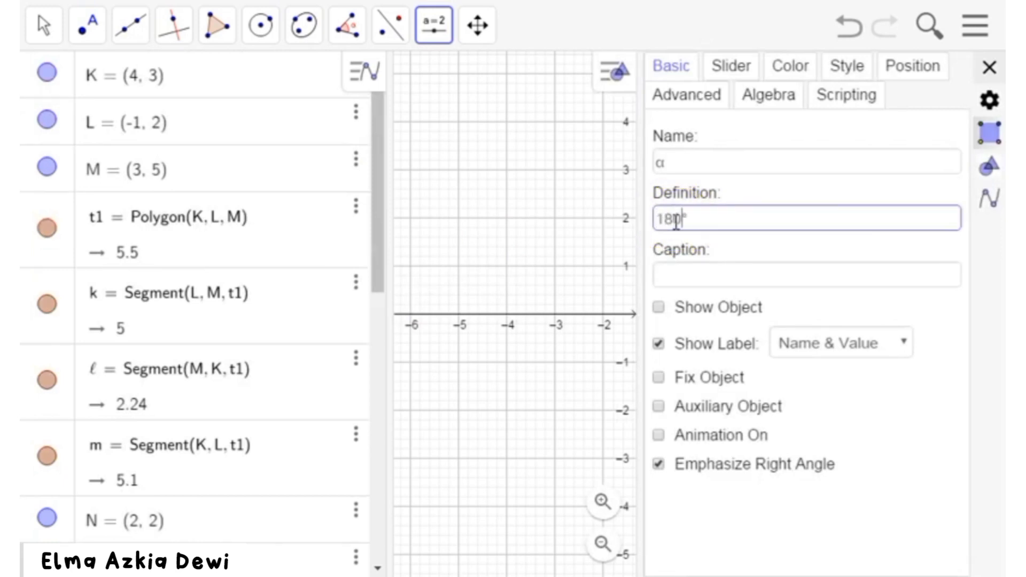
left_click(677, 222)
left_click(990, 68)
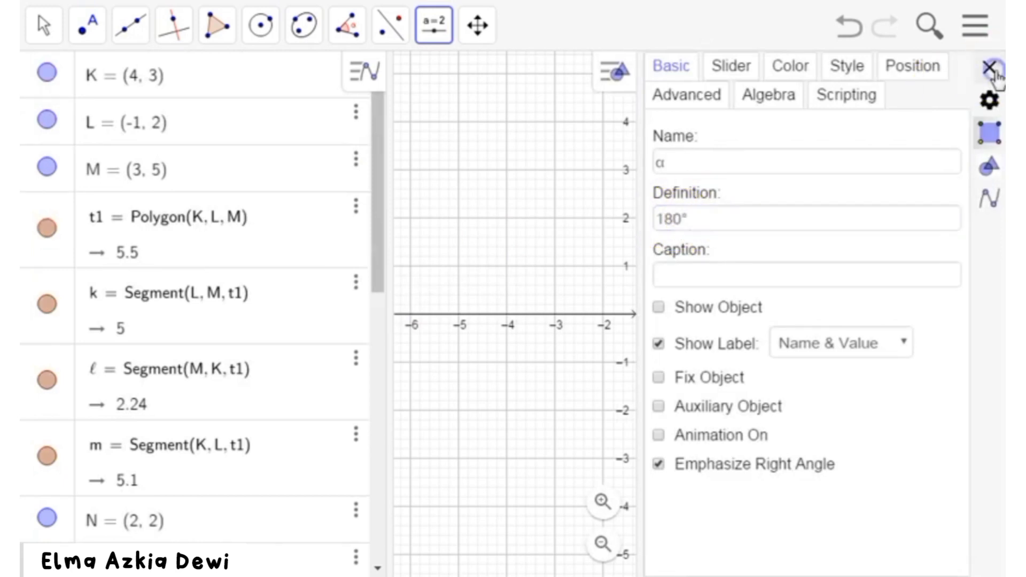